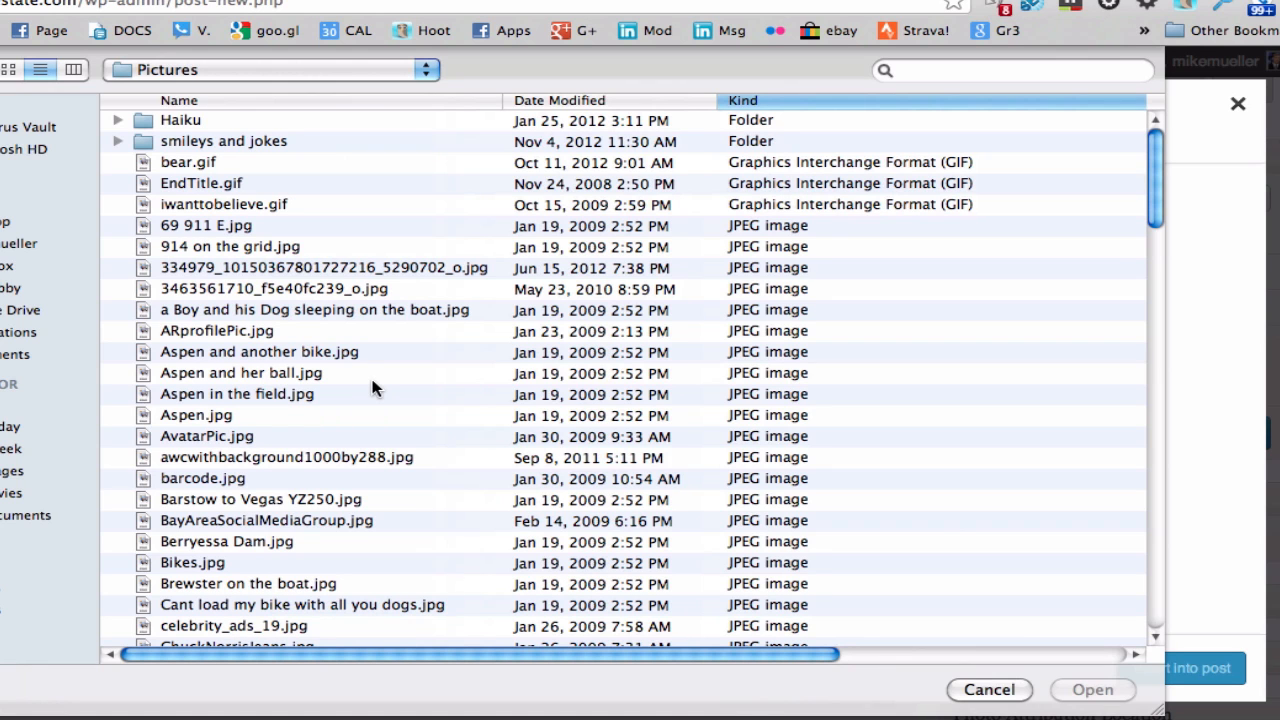
- Upload the picture "Barstow to Vegas YZ250.jpg" to the media library
click(246, 499)
click(1065, 690)
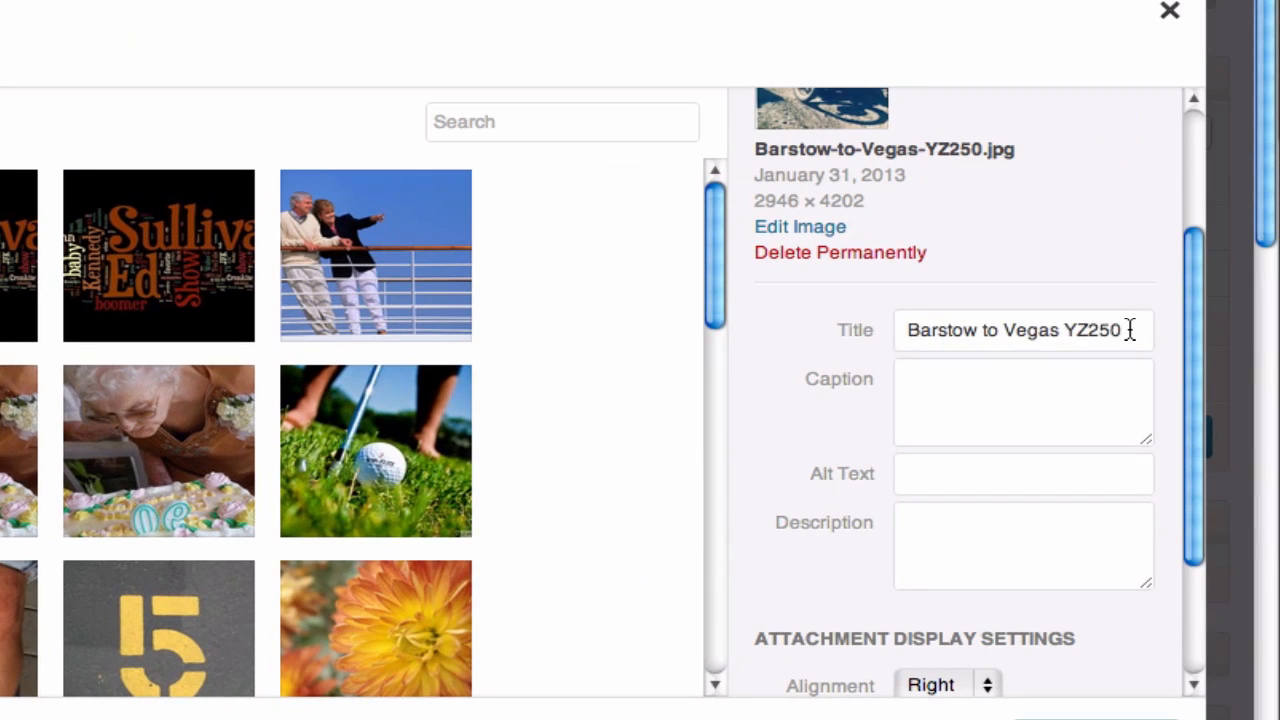
- Copy the uploaded image's title into its alt text
drag(1126, 330, 906, 335)
key(super+c)
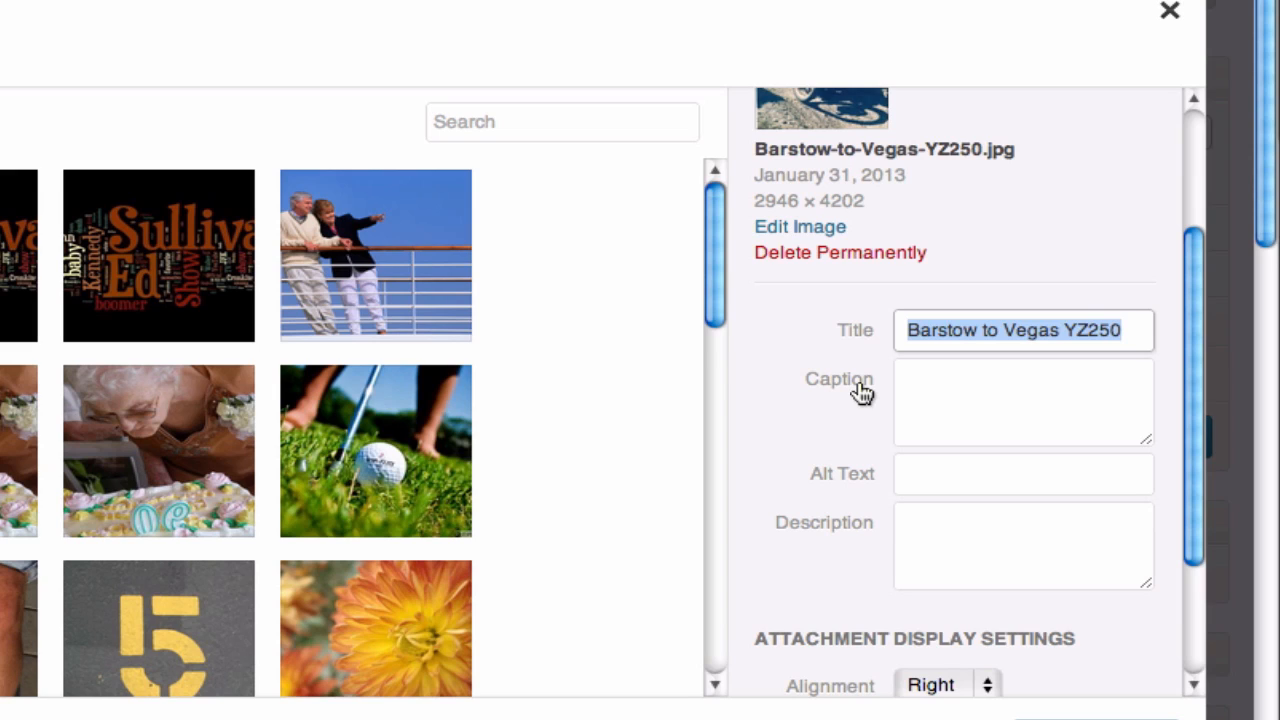
click(966, 486)
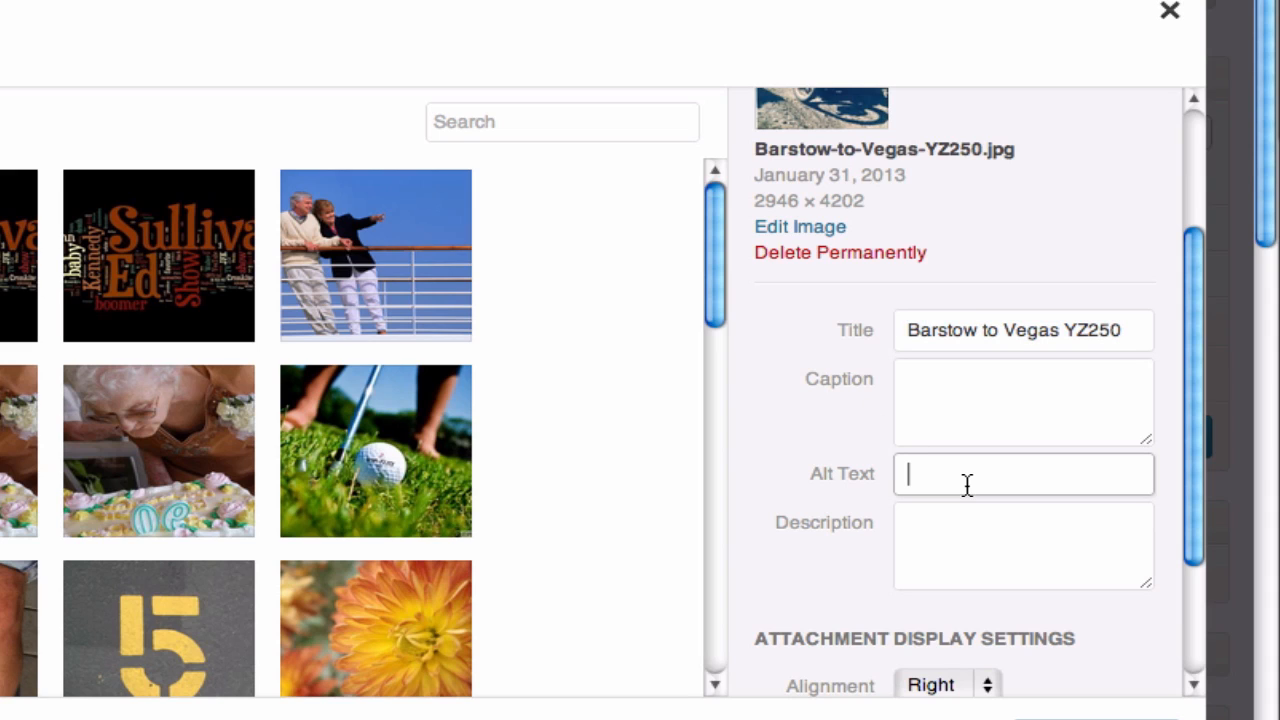
key(super+v)
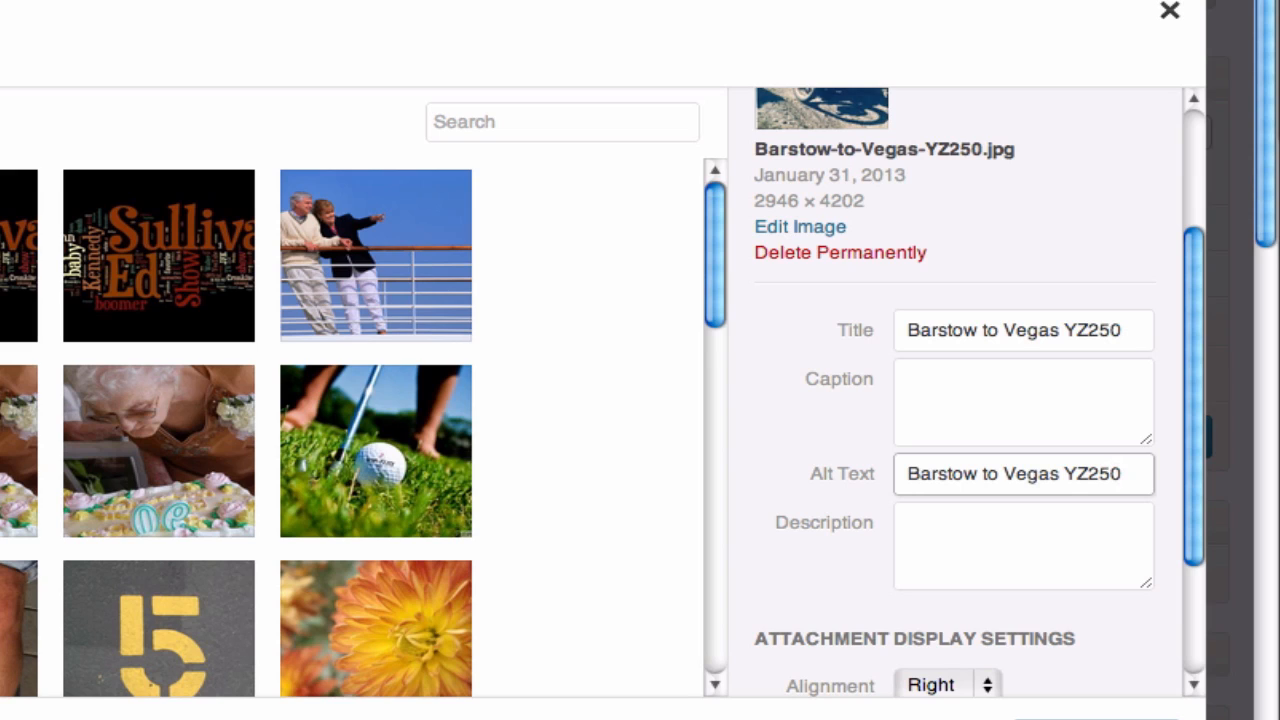
- Replace the image's alt text with the rider's first name followed by "on his bike", leaving the caption empty
key(BackSpace)
key(BackSpace)
key(BackSpace)
key(BackSpace)
key(BackSpace)
key(BackSpace)
key(BackSpace)
key(BackSpace)
key(BackSpace)
key(BackSpace)
key(BackSpace)
key(BackSpace)
key(BackSpace)
key(BackSpace)
key(BackSpace)
key(BackSpace)
key(BackSpace)
key(BackSpace)
key(BackSpace)
key(BackSpace)
key(BackSpace)
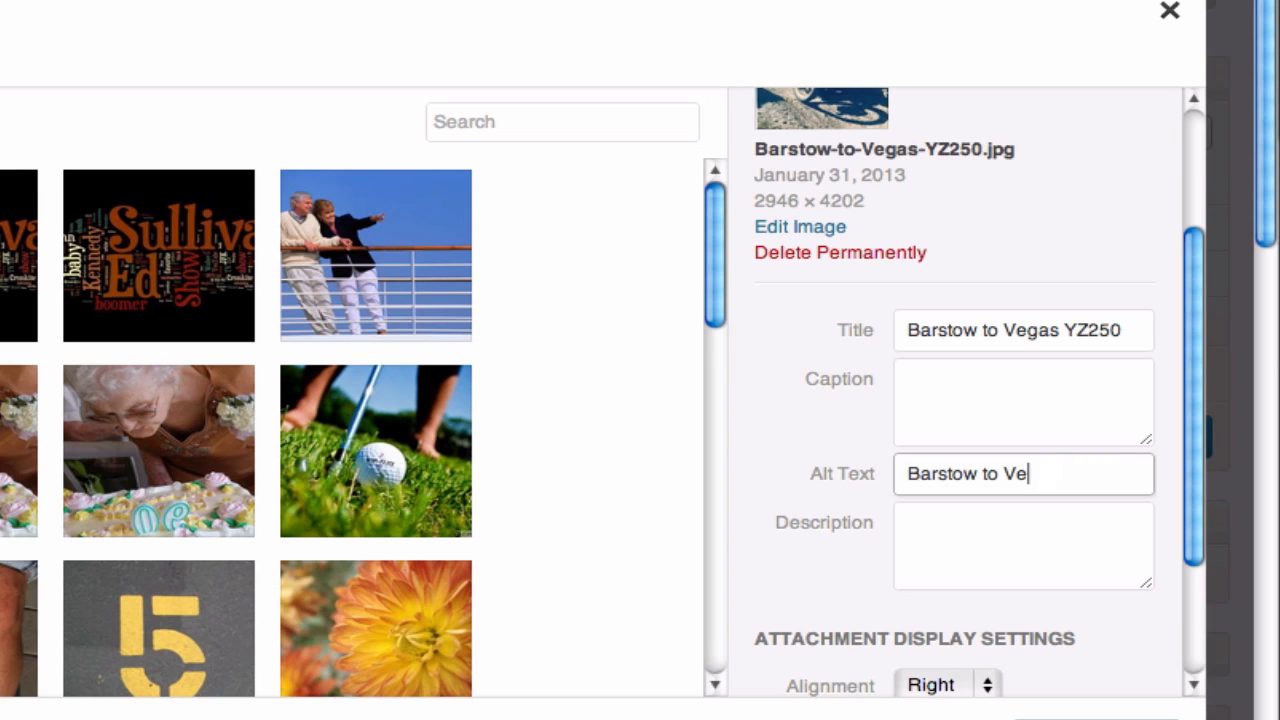
text(Mik)
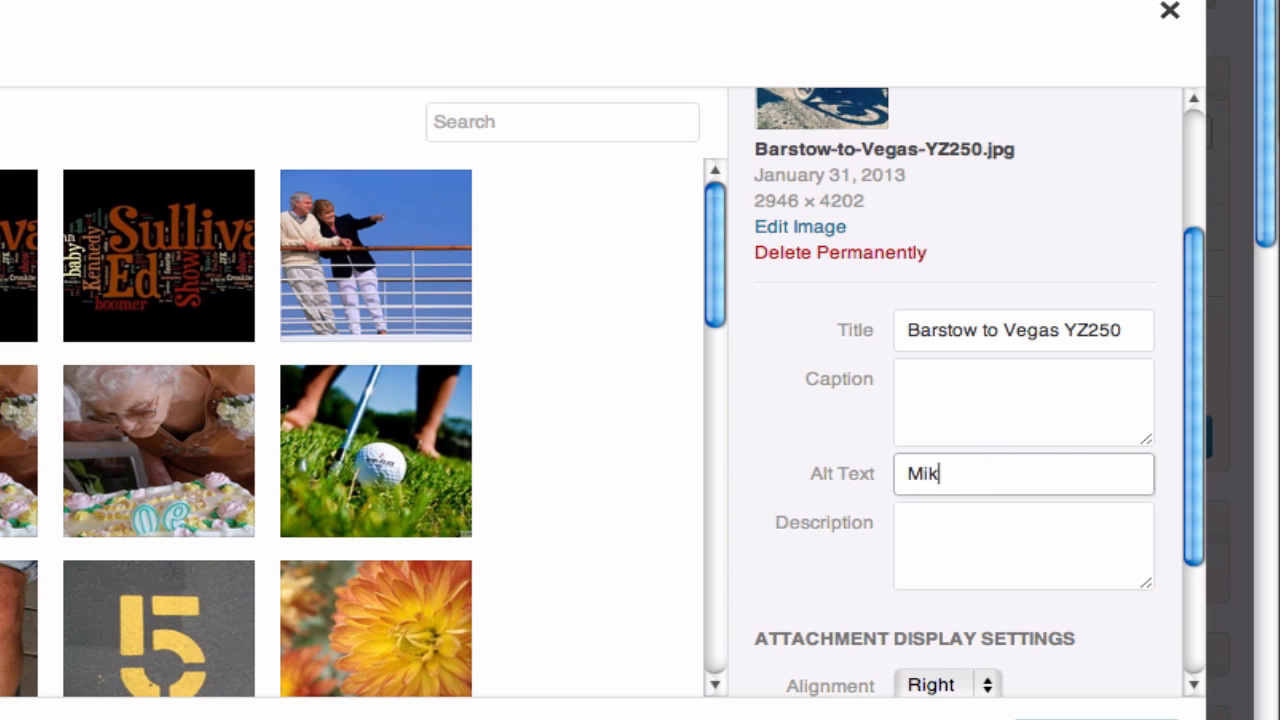
text(e on his b)
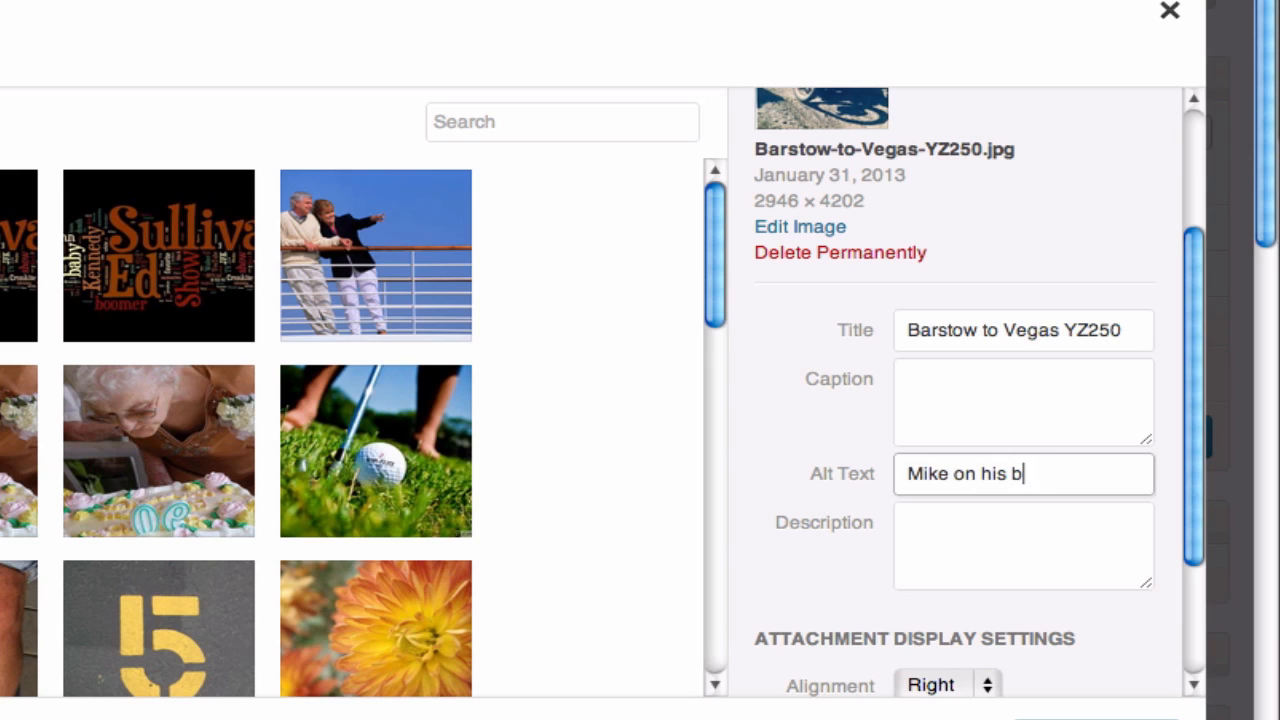
text(ike)
click(1006, 408)
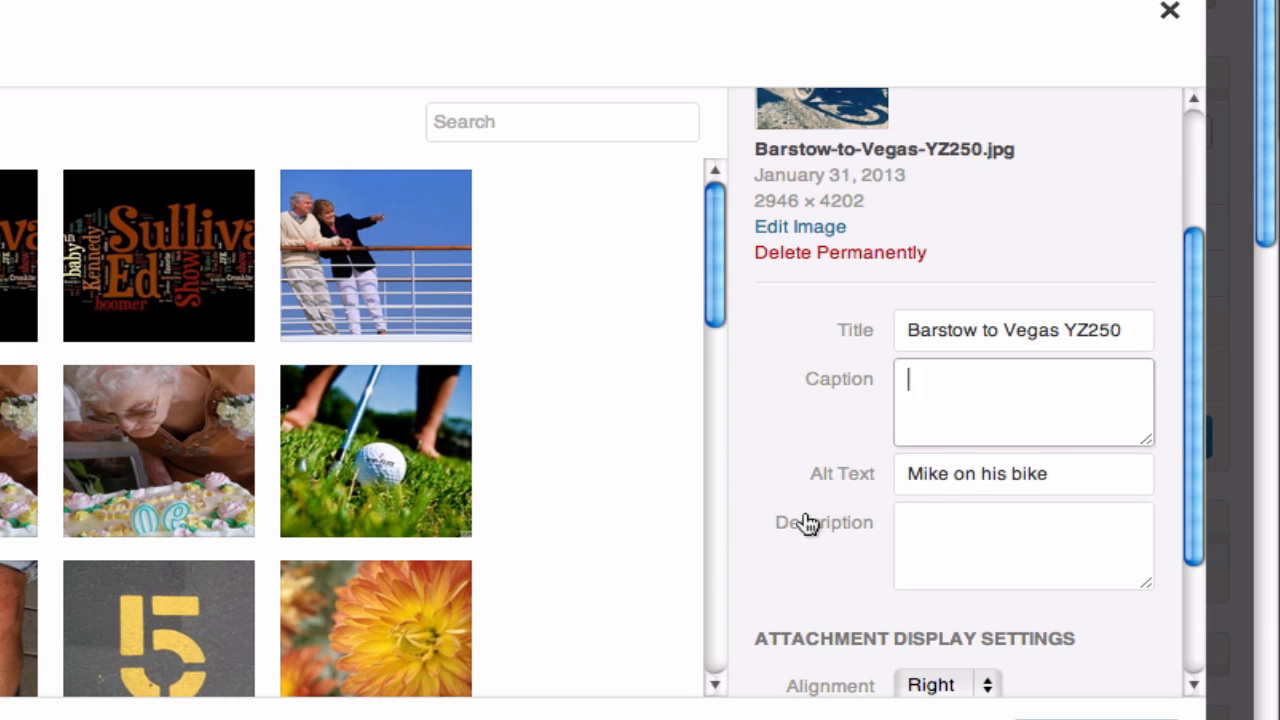
- Keep the image's alignment at Right and set its Link To option to None
scroll(800, 500, down, 4)
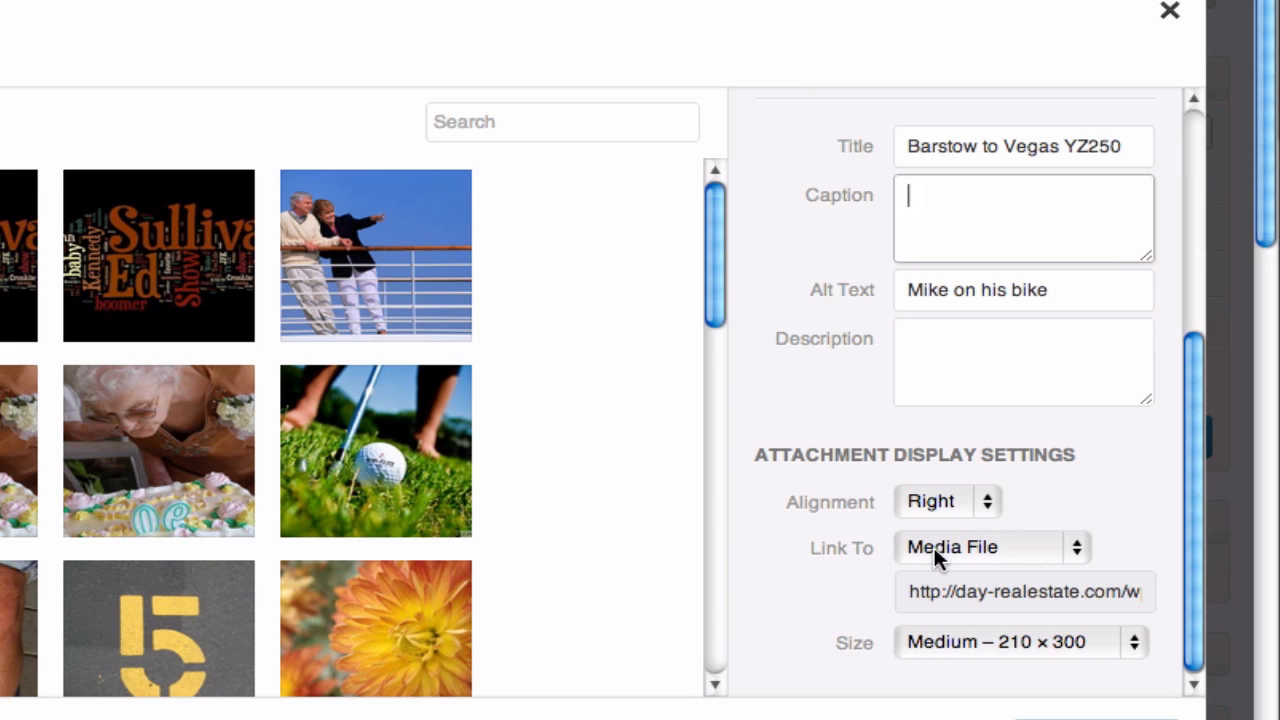
click(950, 500)
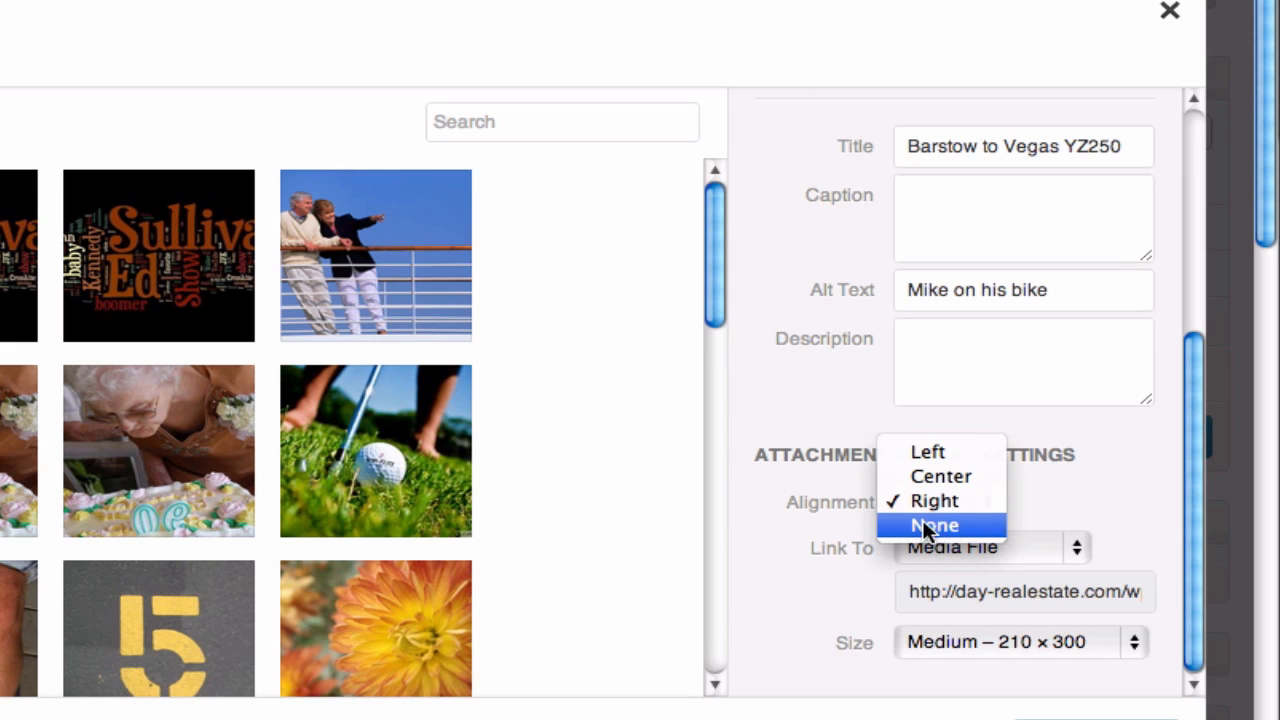
click(1083, 497)
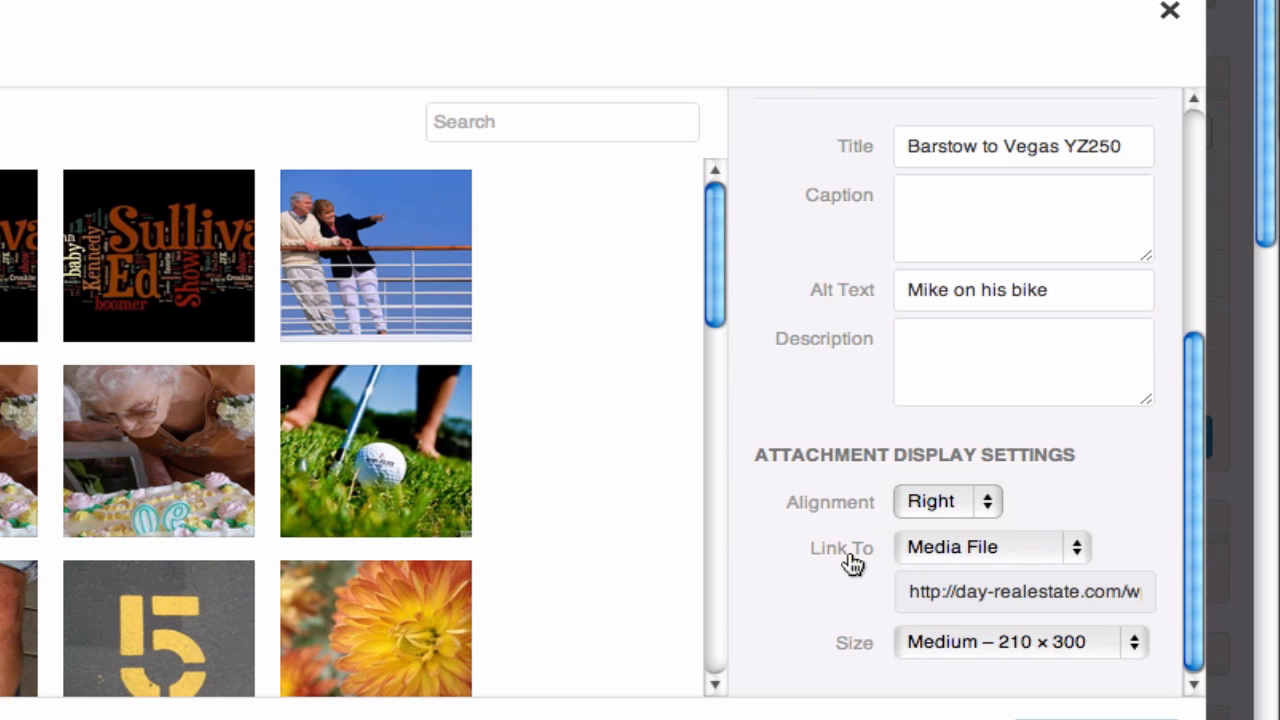
click(988, 548)
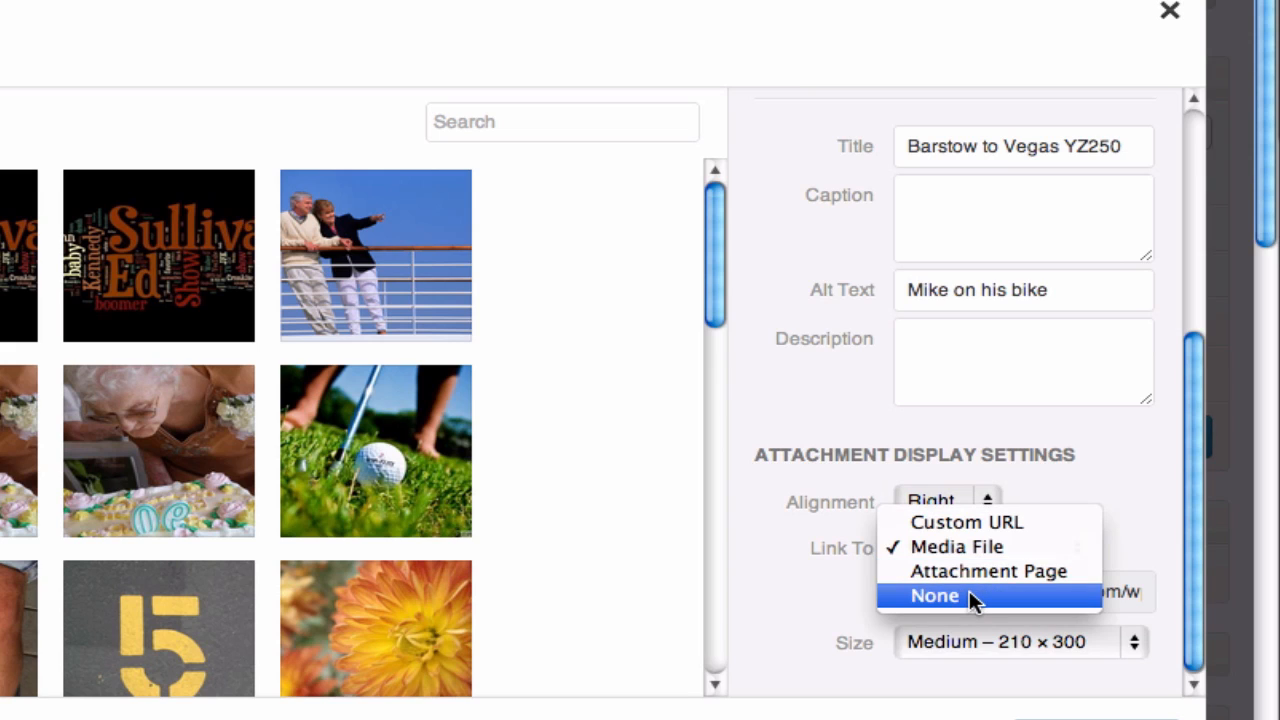
click(972, 596)
click(968, 592)
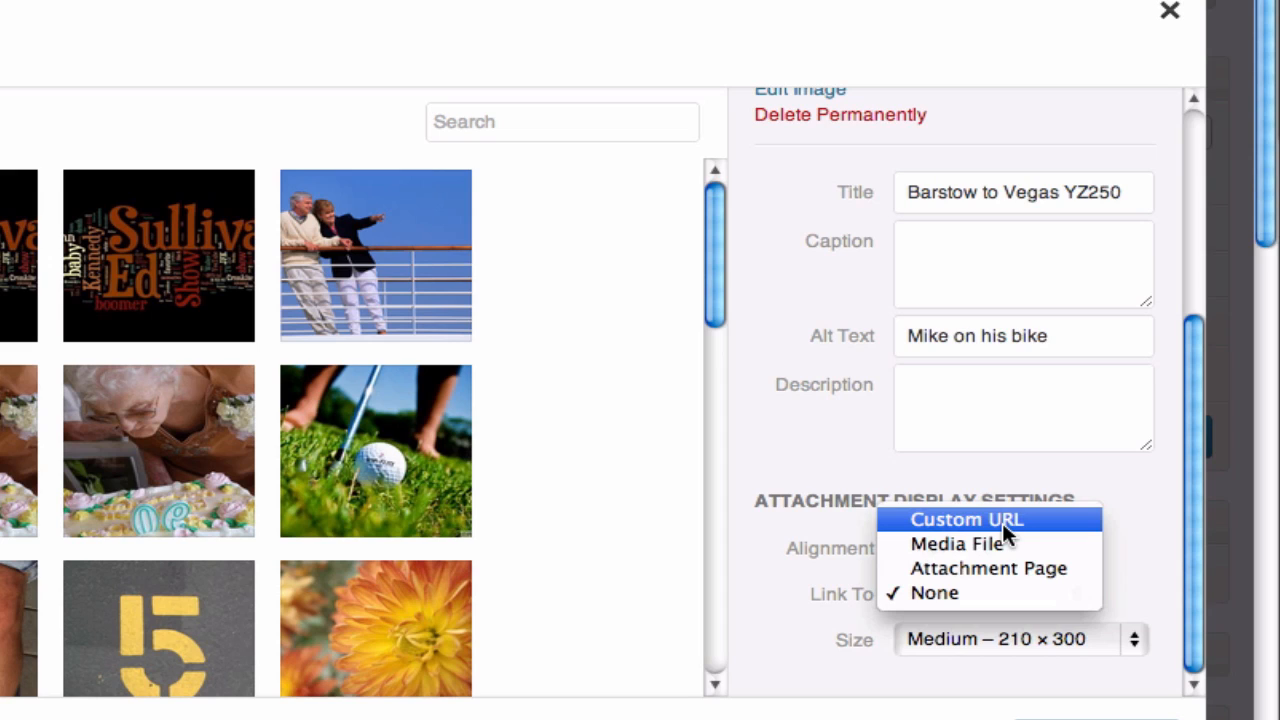
click(789, 569)
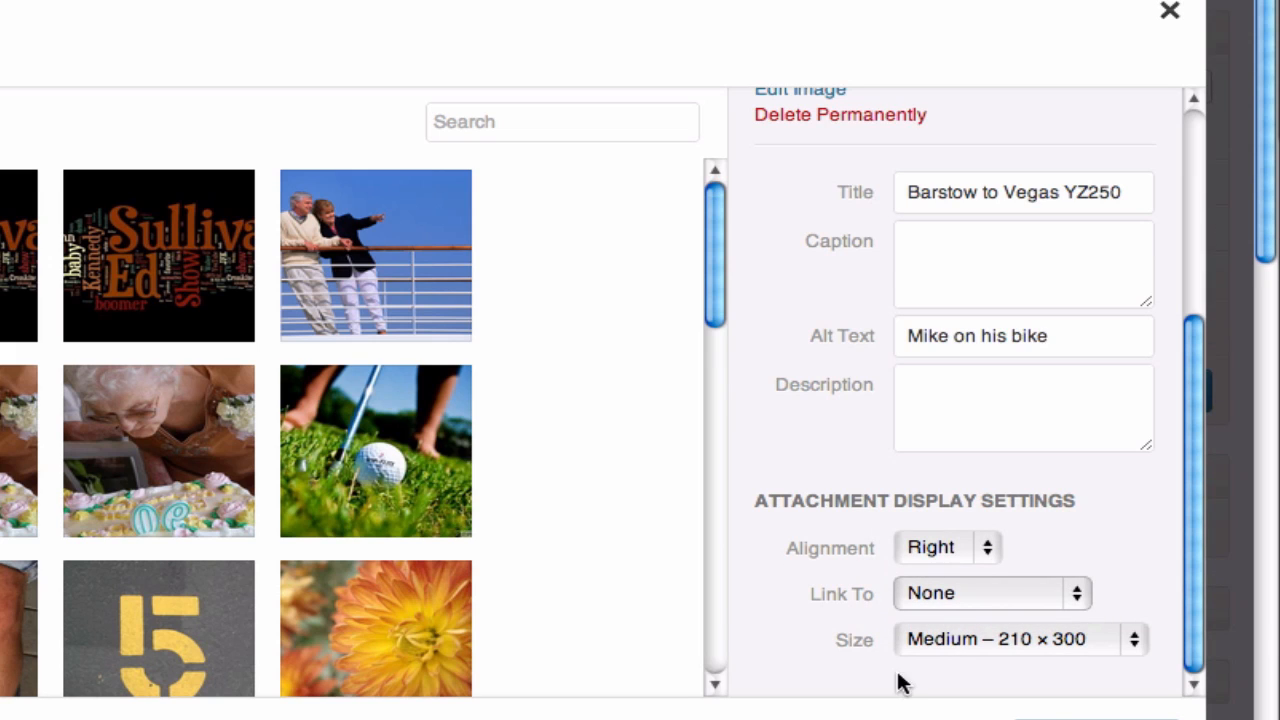
- Keep the image size at Medium – 210 × 300 and insert the image into the post
click(930, 639)
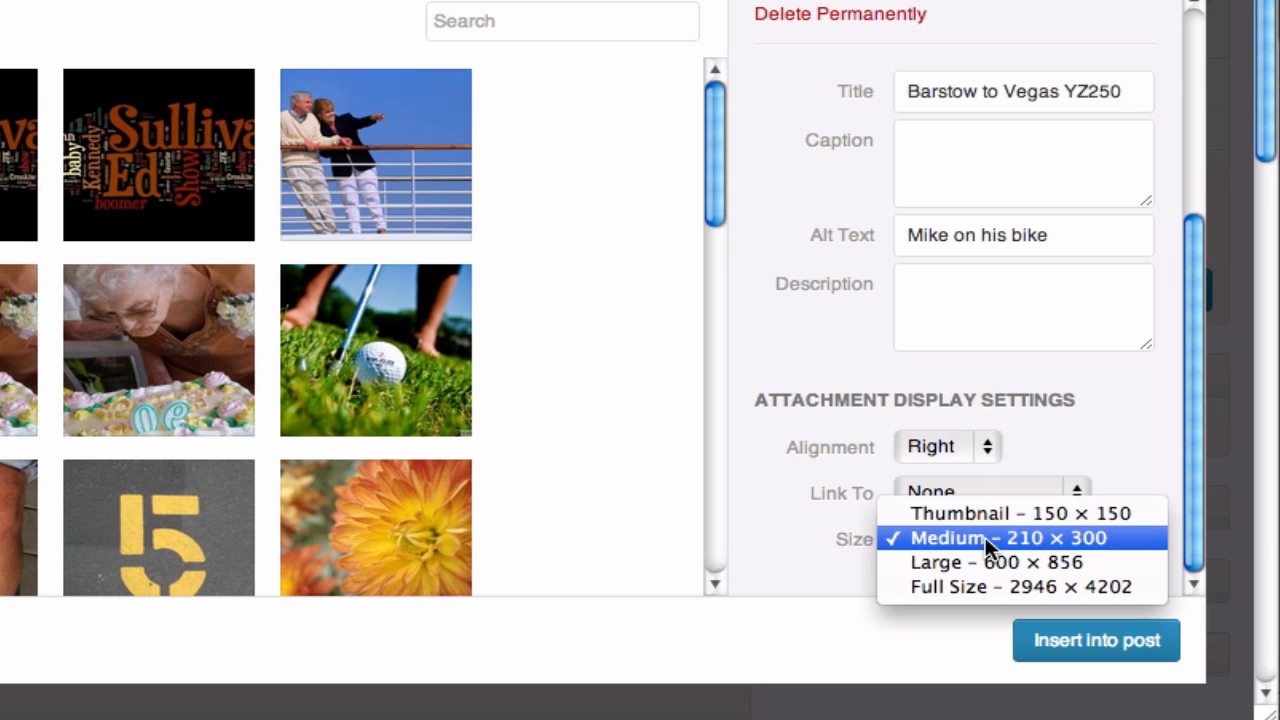
click(985, 537)
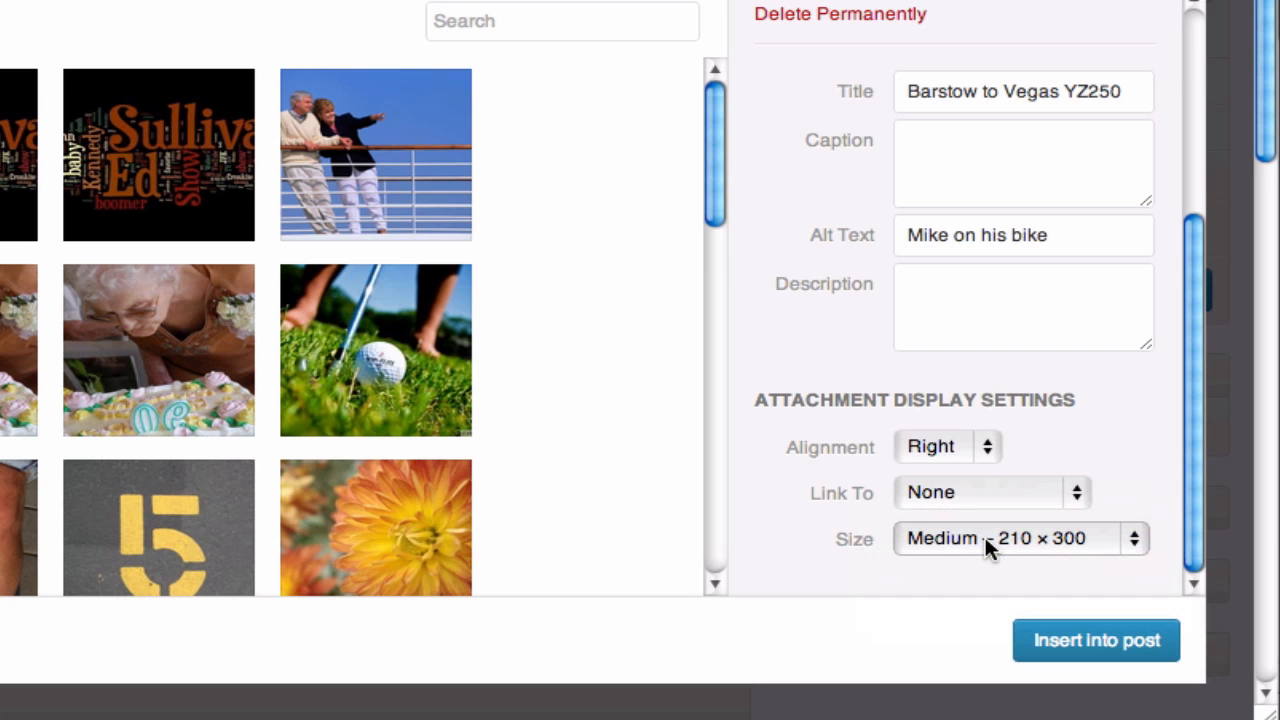
click(1082, 632)
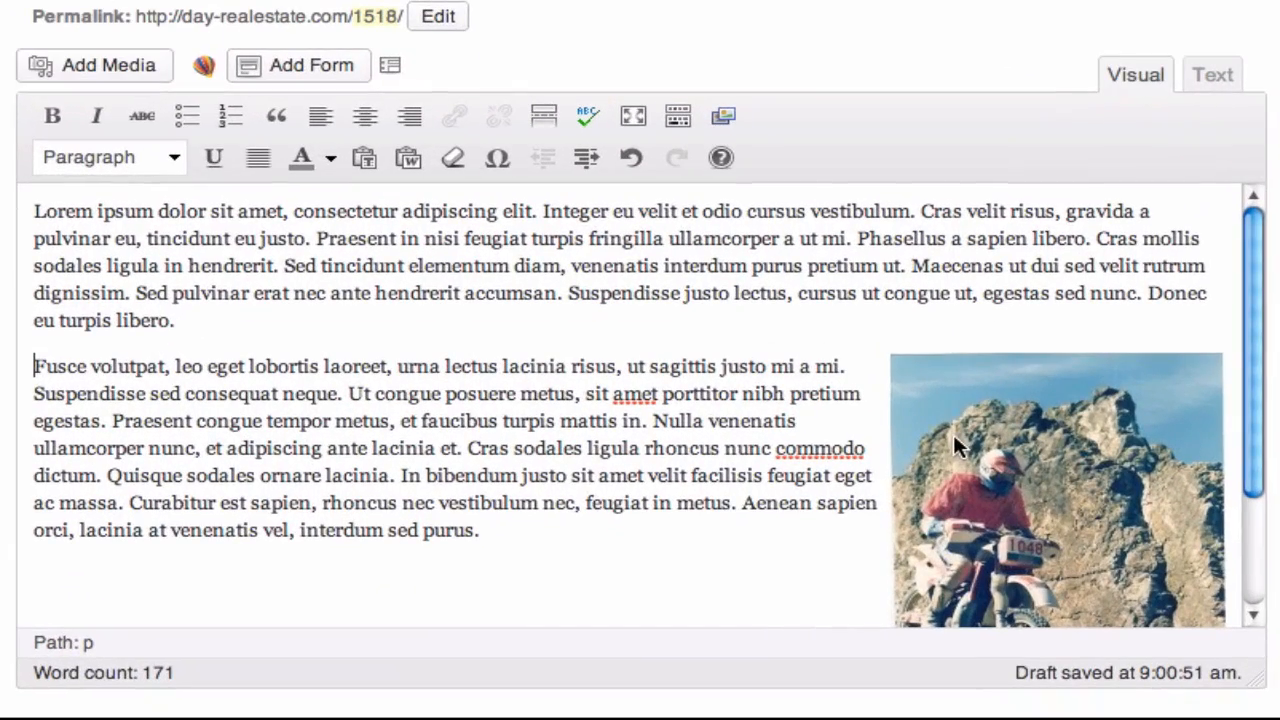
- Open the advanced settings of the motorcycle image in the post
click(972, 446)
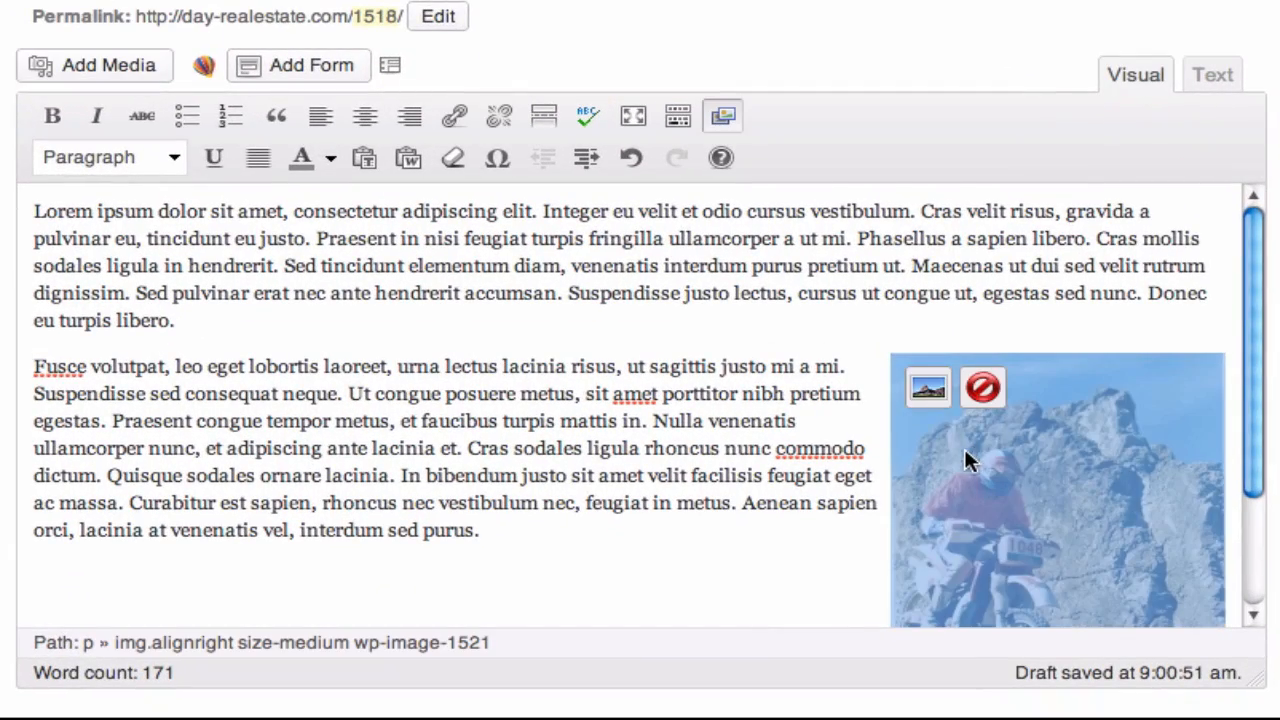
click(938, 391)
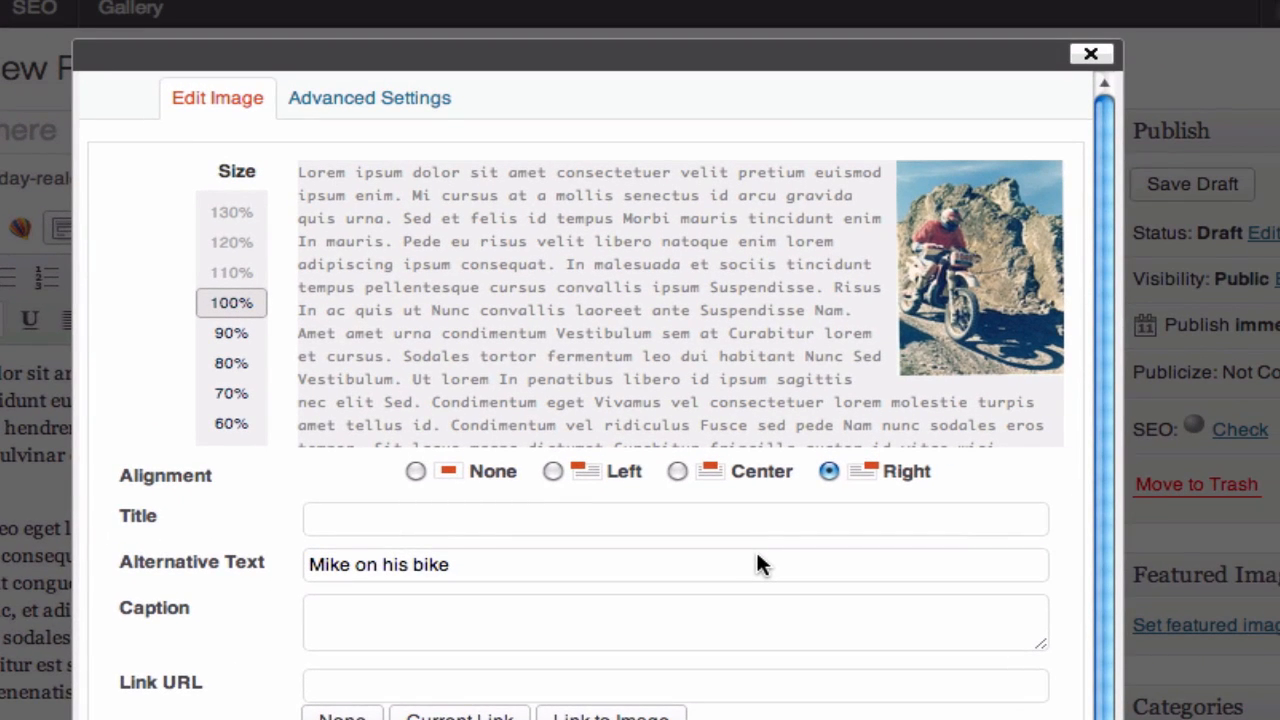
click(306, 100)
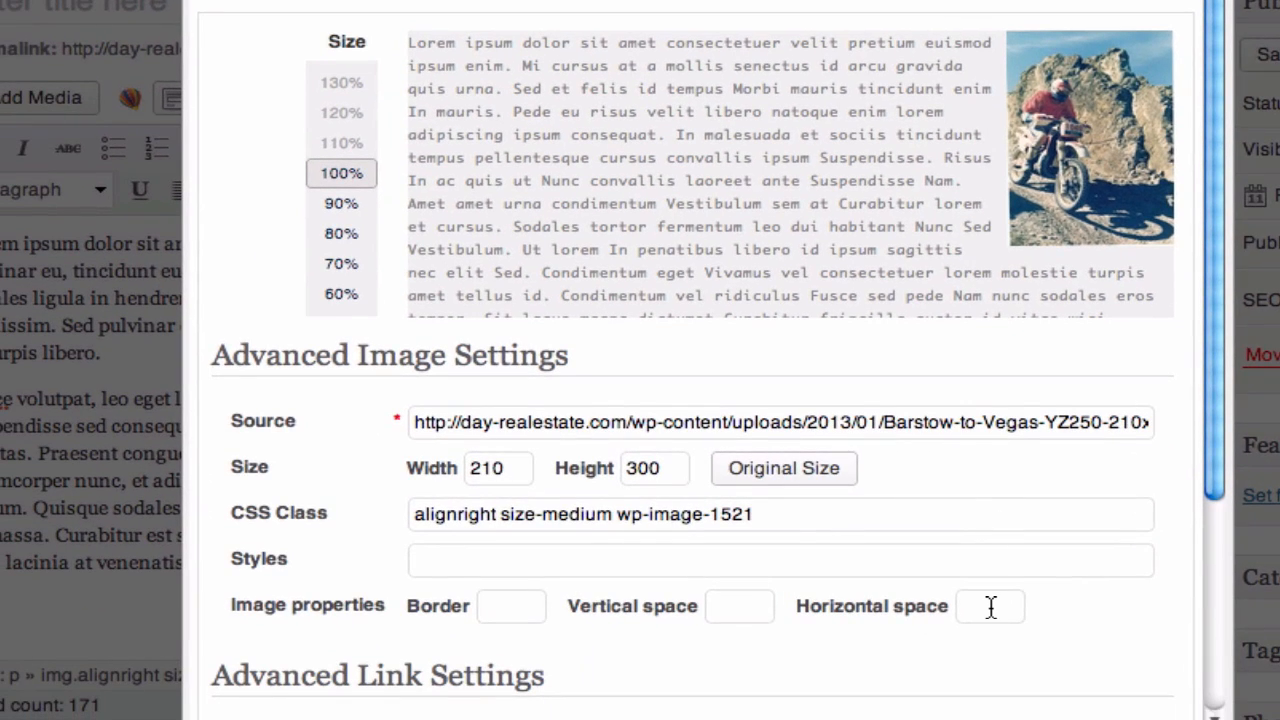
- Set the image's horizontal space to 10
click(880, 719)
text(10)
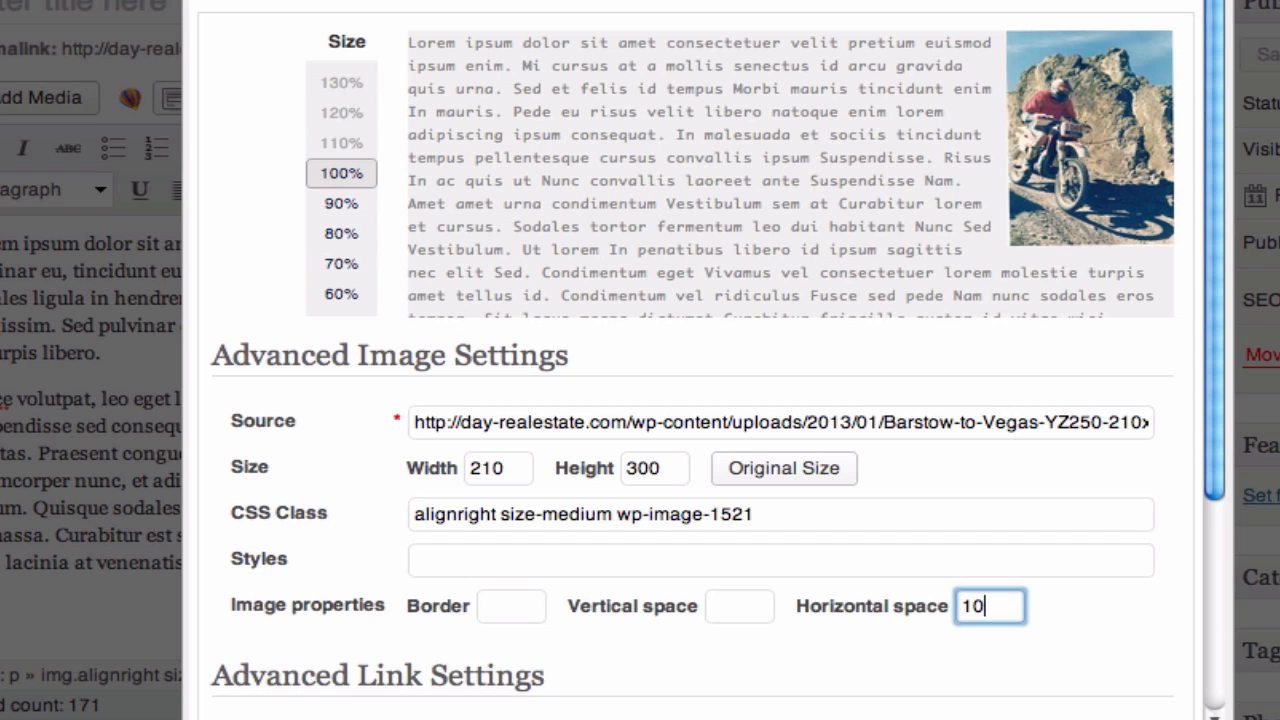
scroll(986, 560, down, 3)
scroll(952, 545, up, 3)
key(Tab)
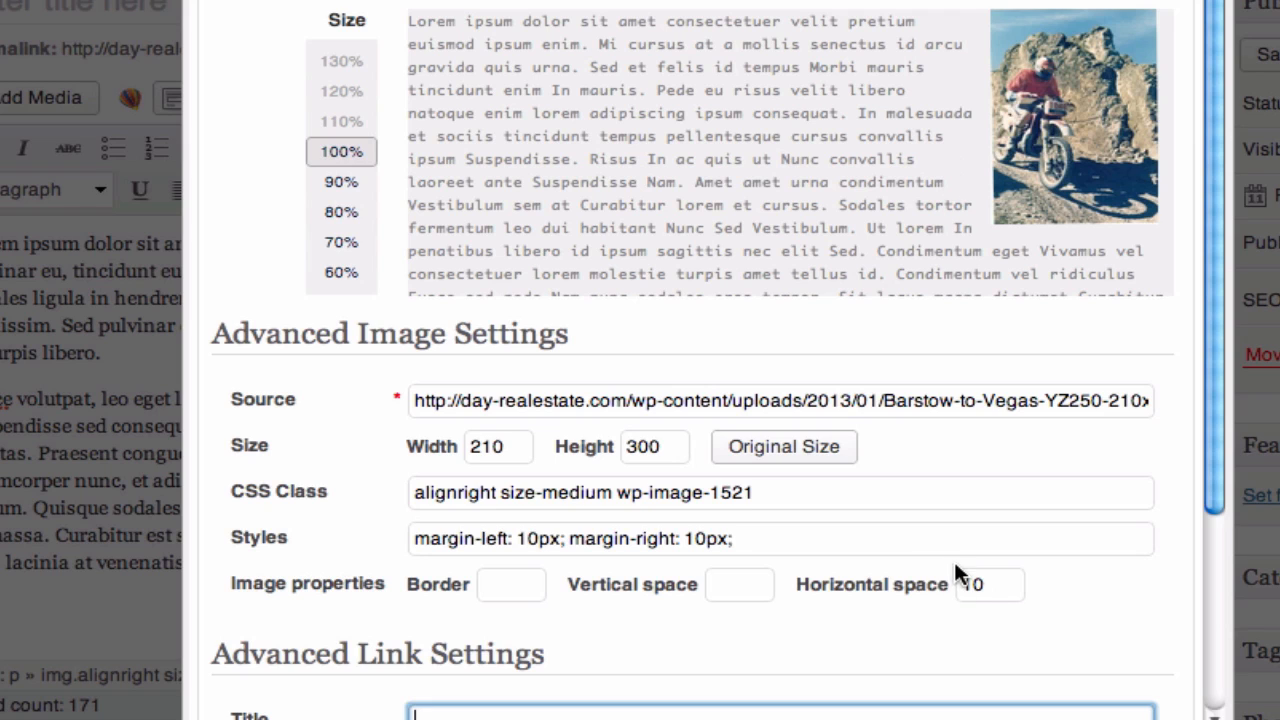
- Change the image's horizontal space to 20
click(978, 588)
key(BackSpace)
key(BackSpace)
text(20)
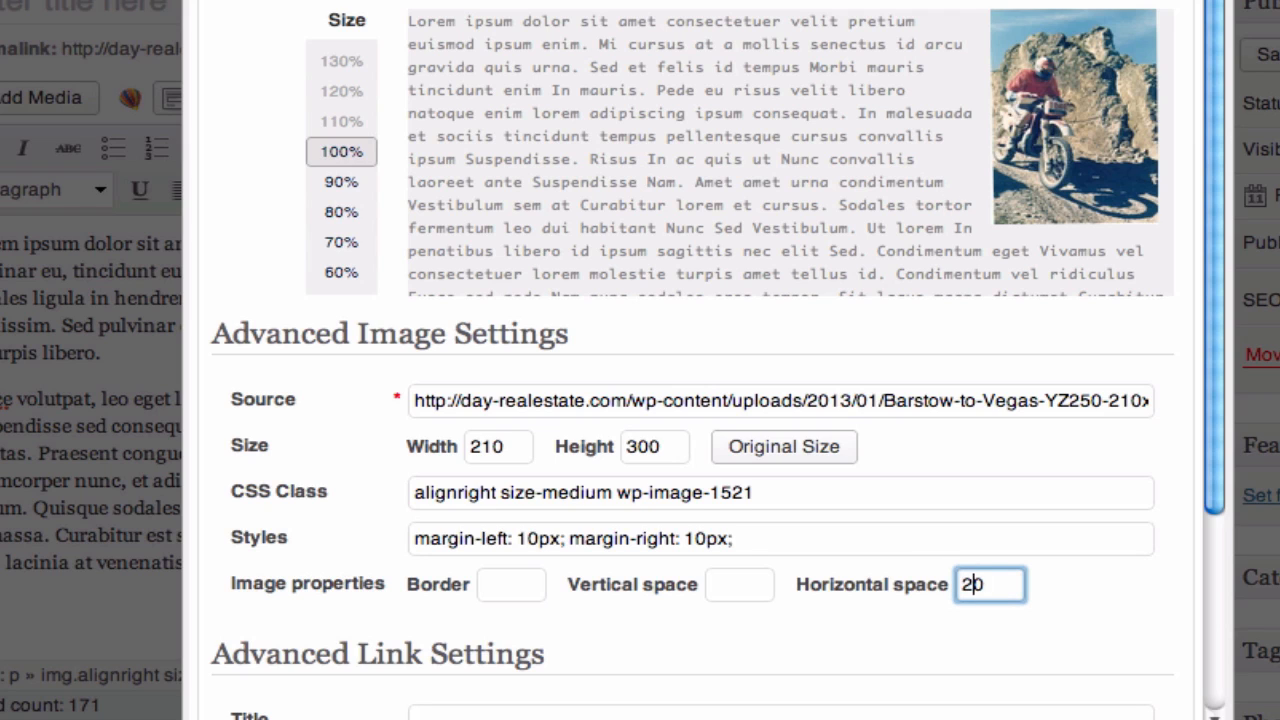
key(Tab)
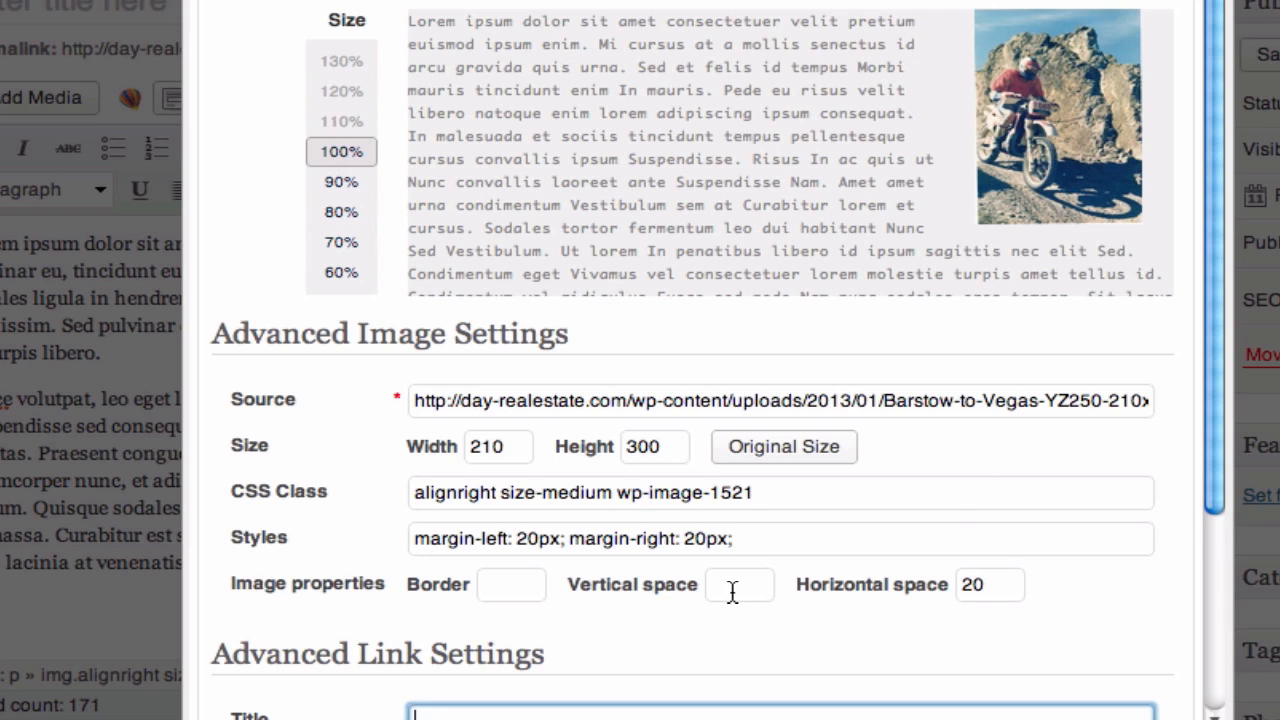
- Try a border of 3 on the image and clear the border value again
click(504, 587)
text(3)
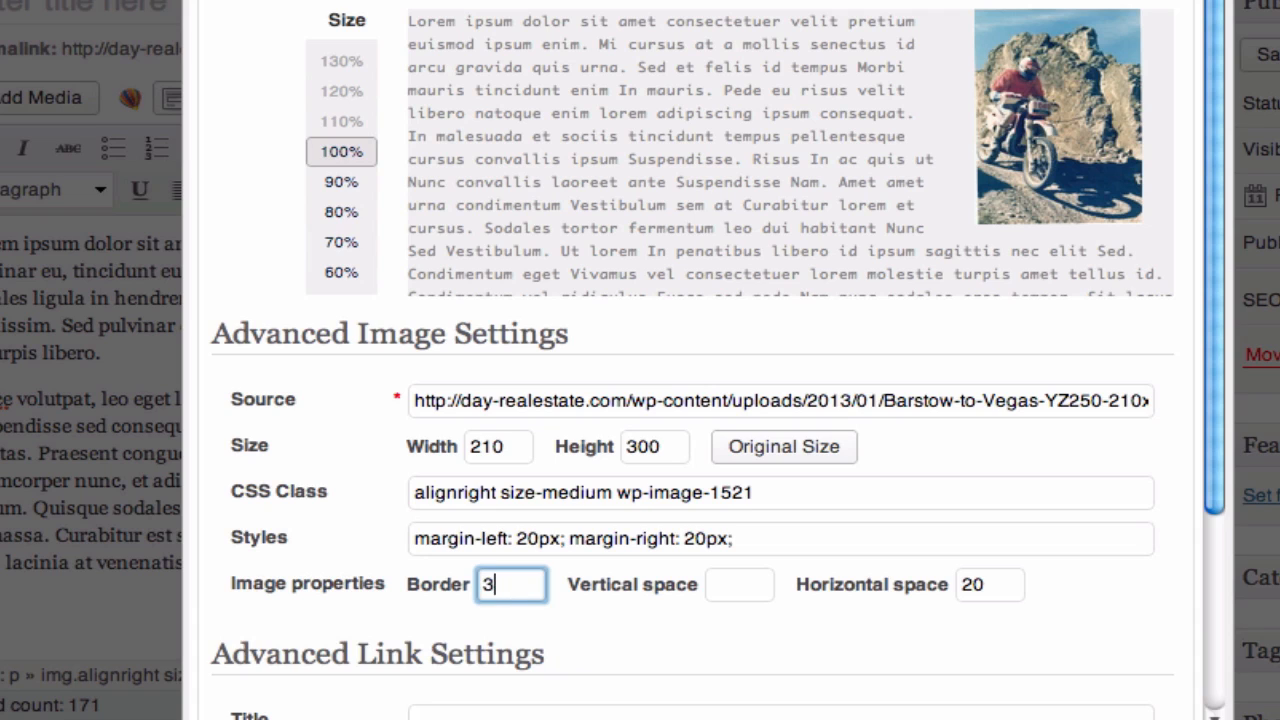
key(Tab)
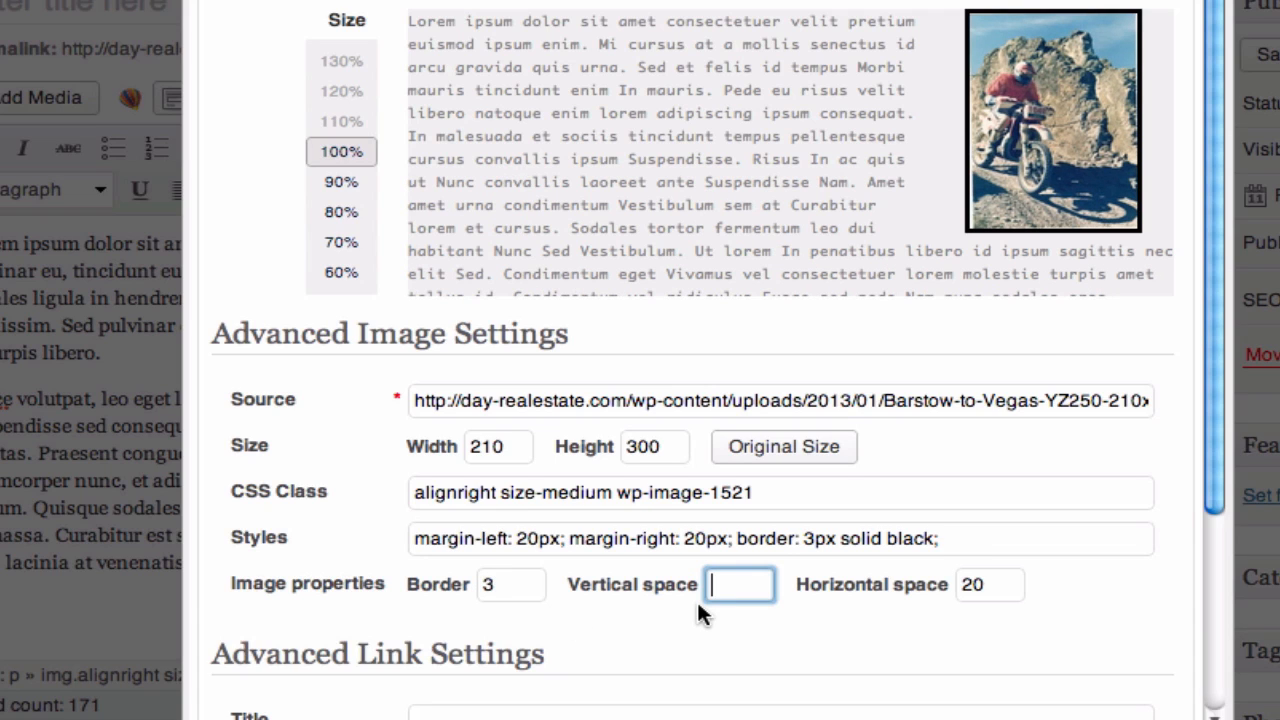
click(516, 584)
key(BackSpace)
text(0)
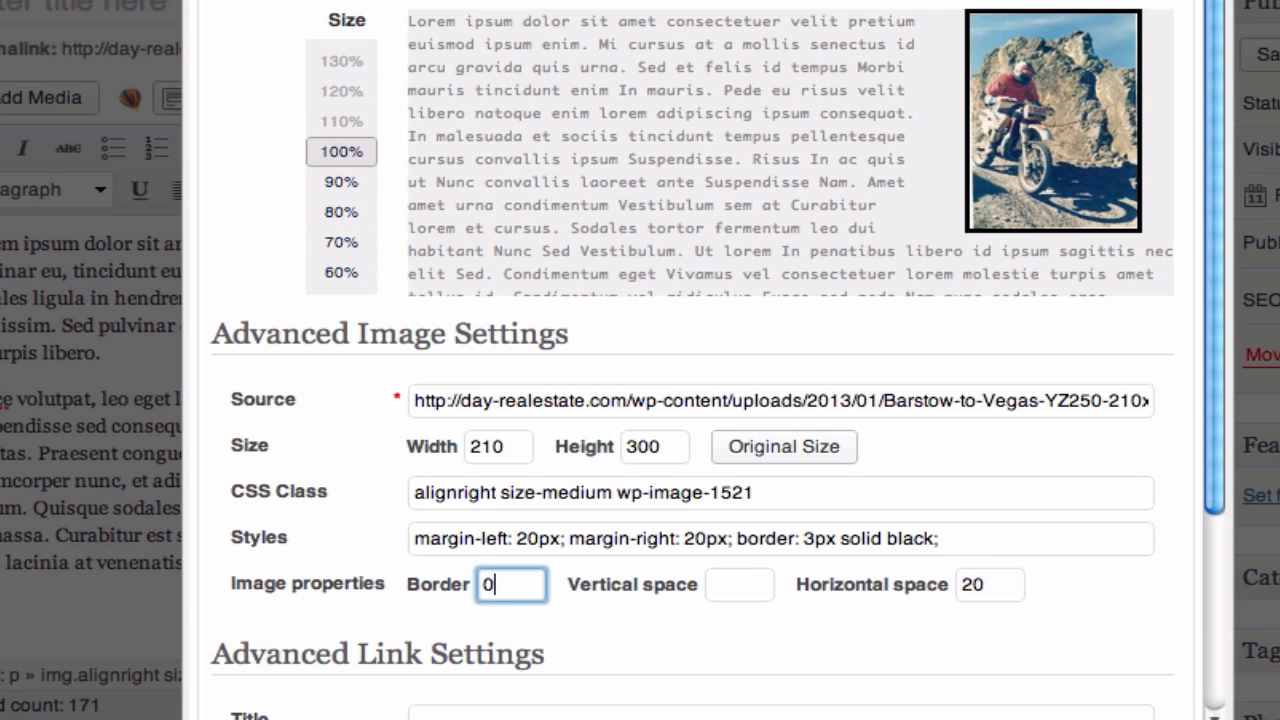
key(BackSpace)
key(Tab)
- Apply the edited advanced settings to the image in the post
scroll(611, 475, down, 5)
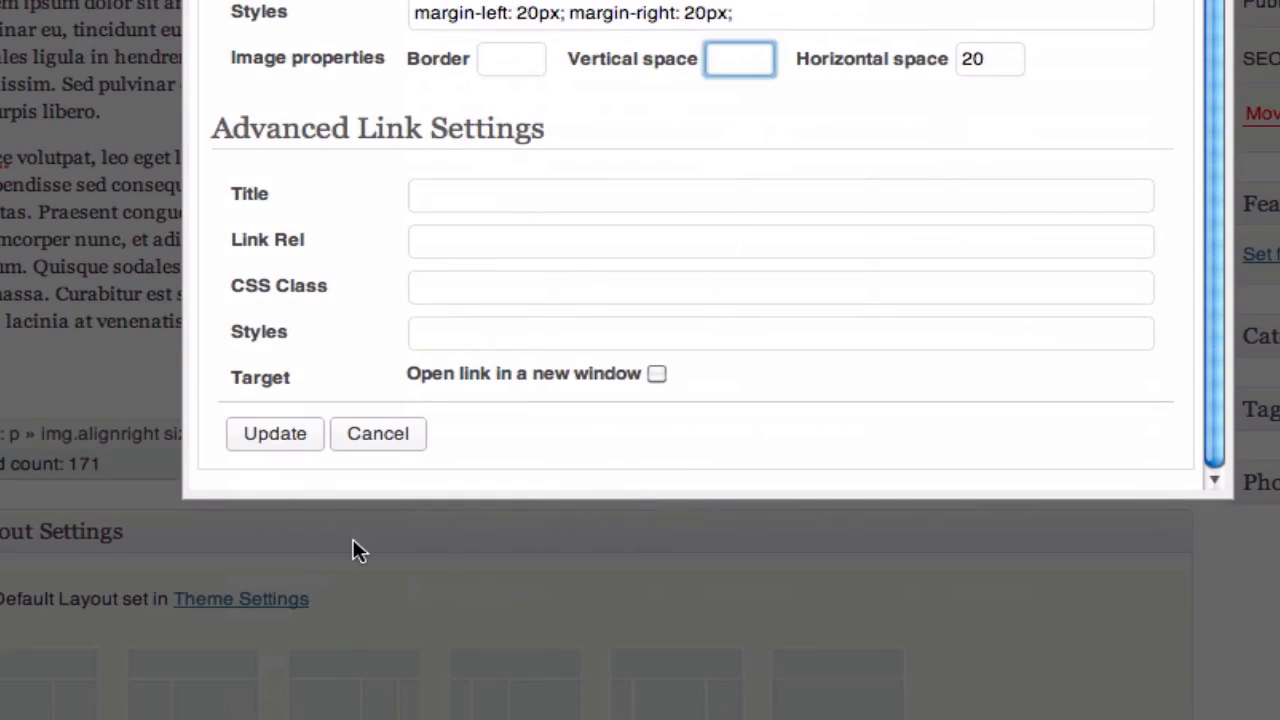
click(265, 435)
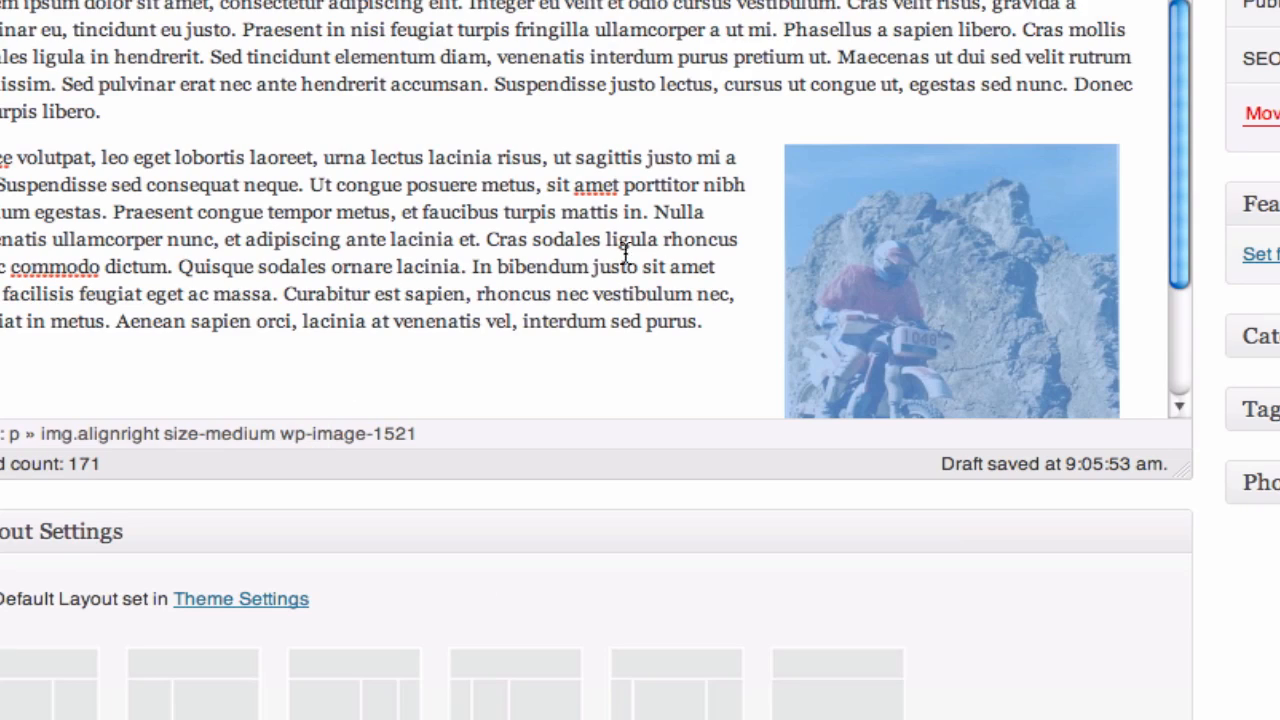
- Move the motorcycle image to the beginning of the post's first paragraph
click(592, 214)
click(988, 393)
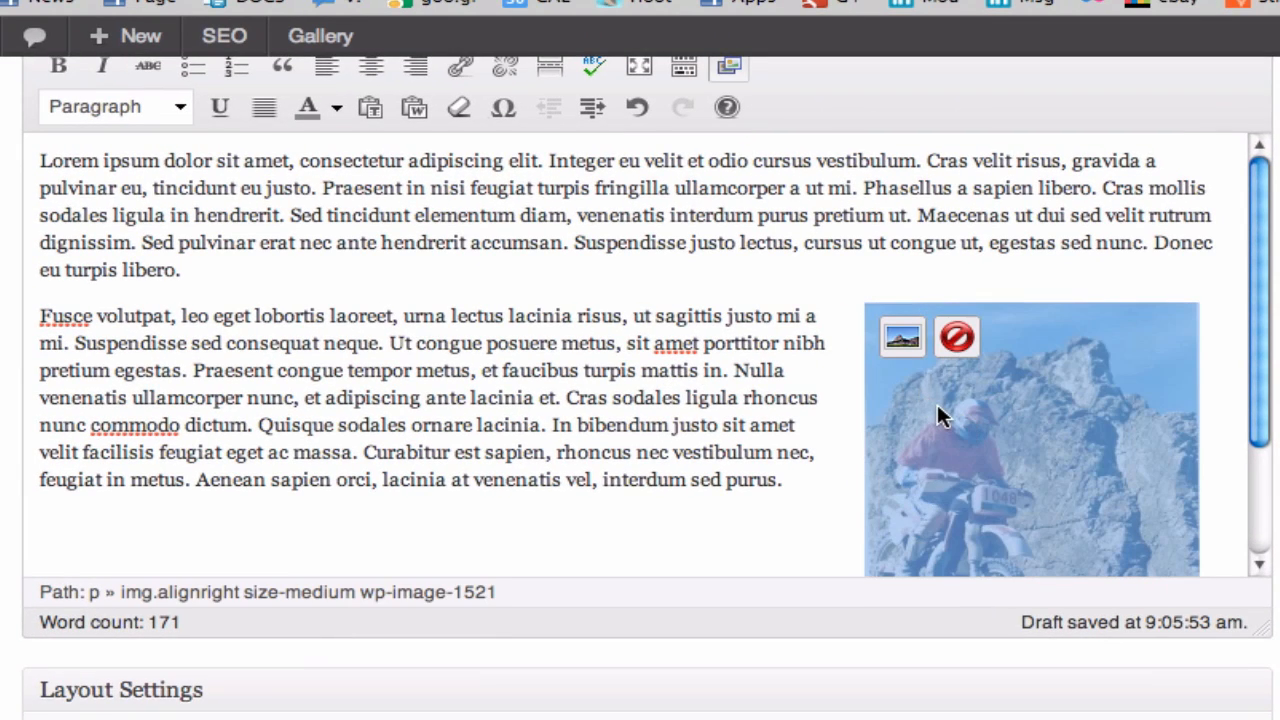
drag(937, 405, 37, 156)
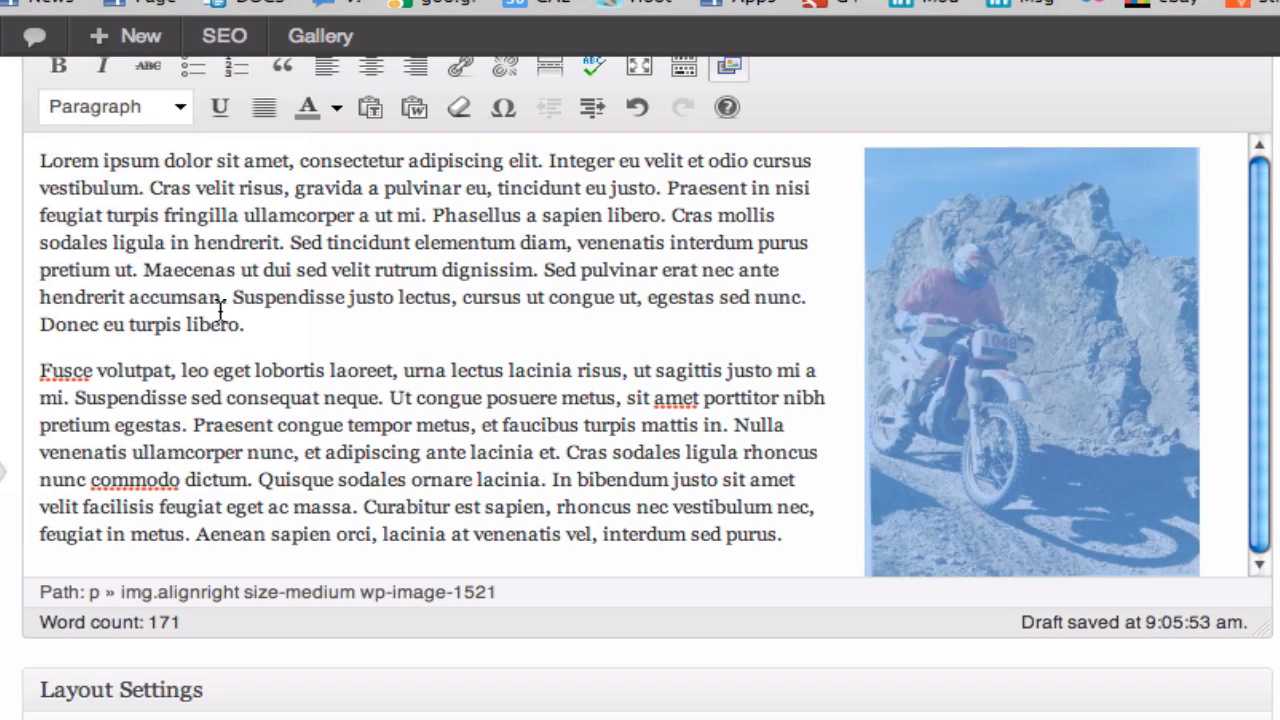
click(516, 372)
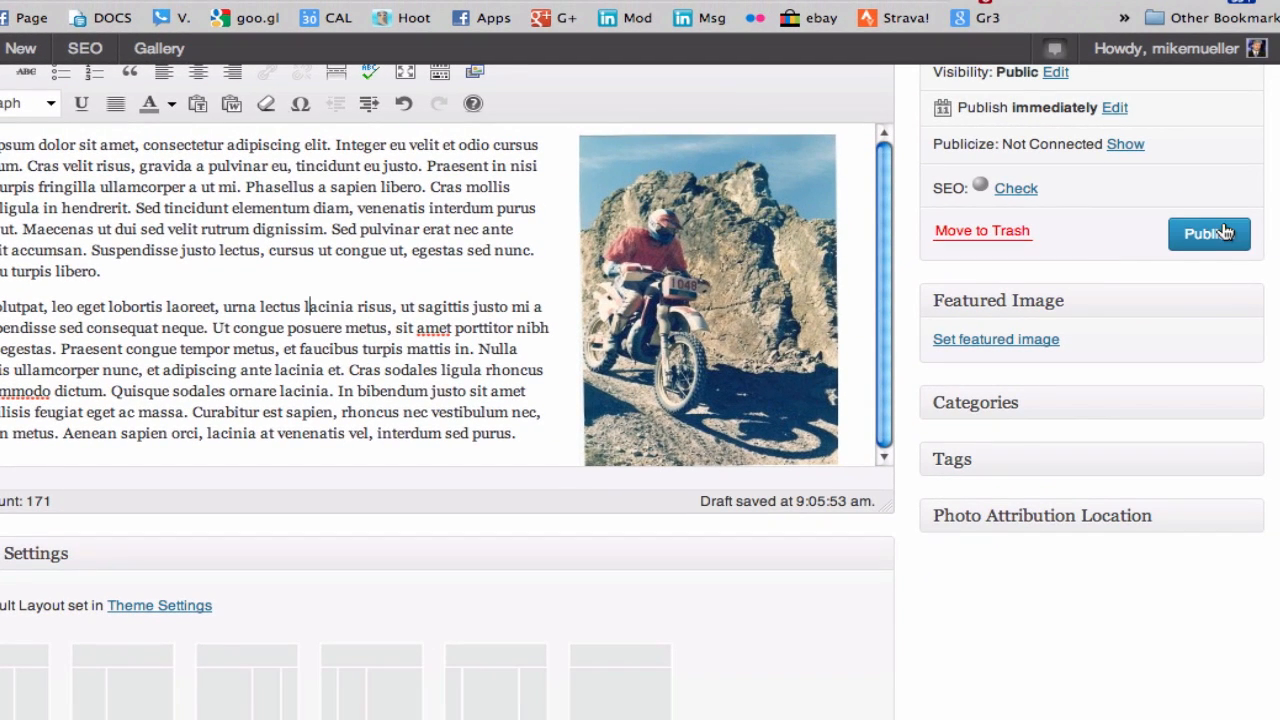
- Set the Barstow-to-Vegas-YZ250.jpg picture from the media library as the post's featured image
click(1014, 350)
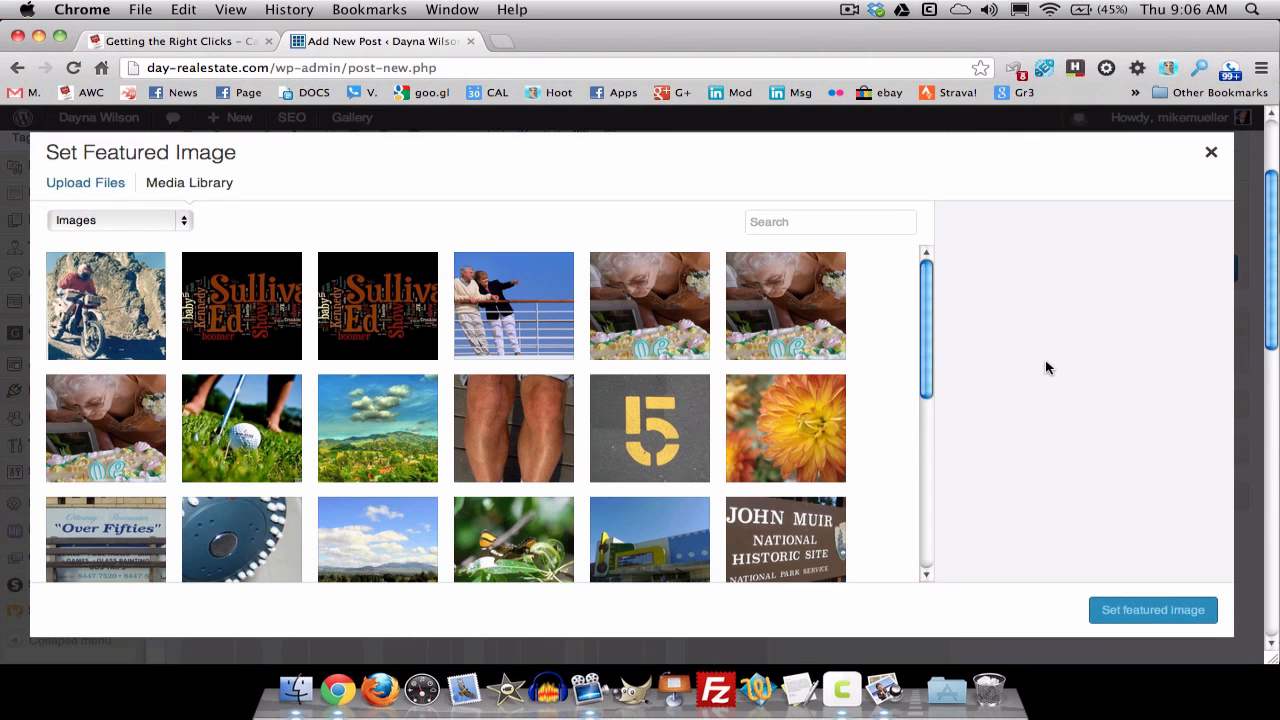
click(1211, 152)
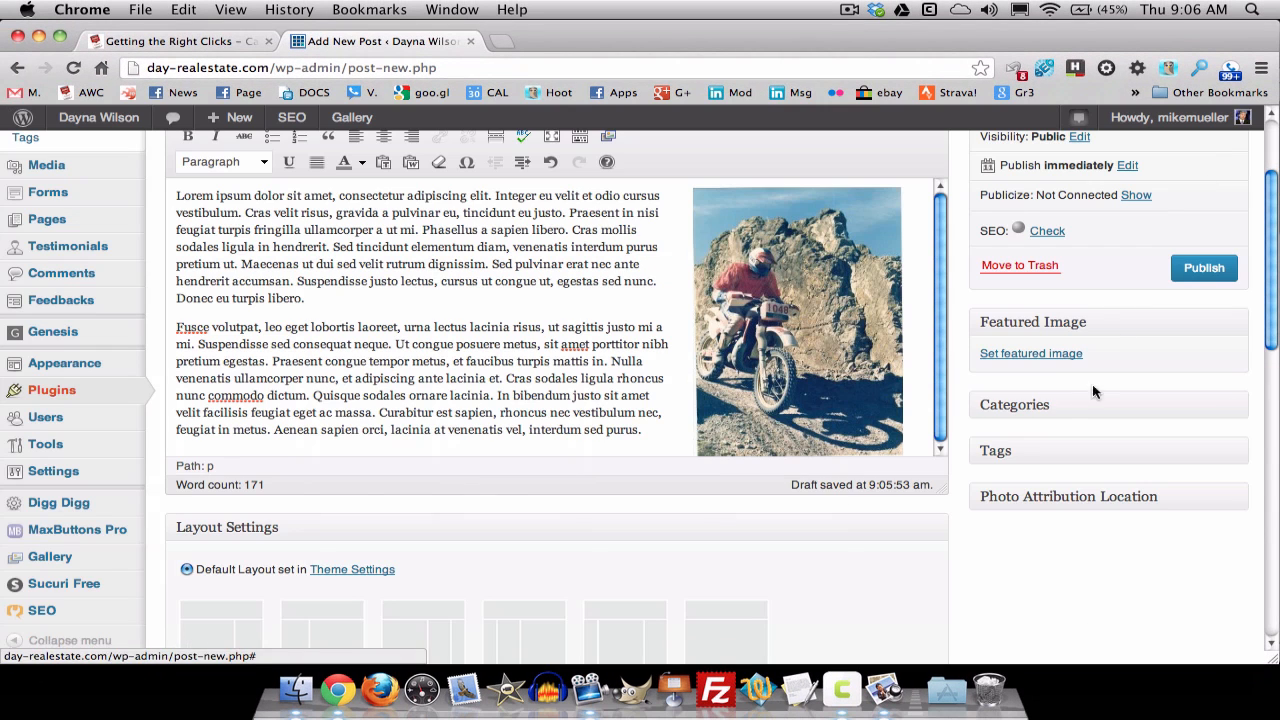
click(1031, 354)
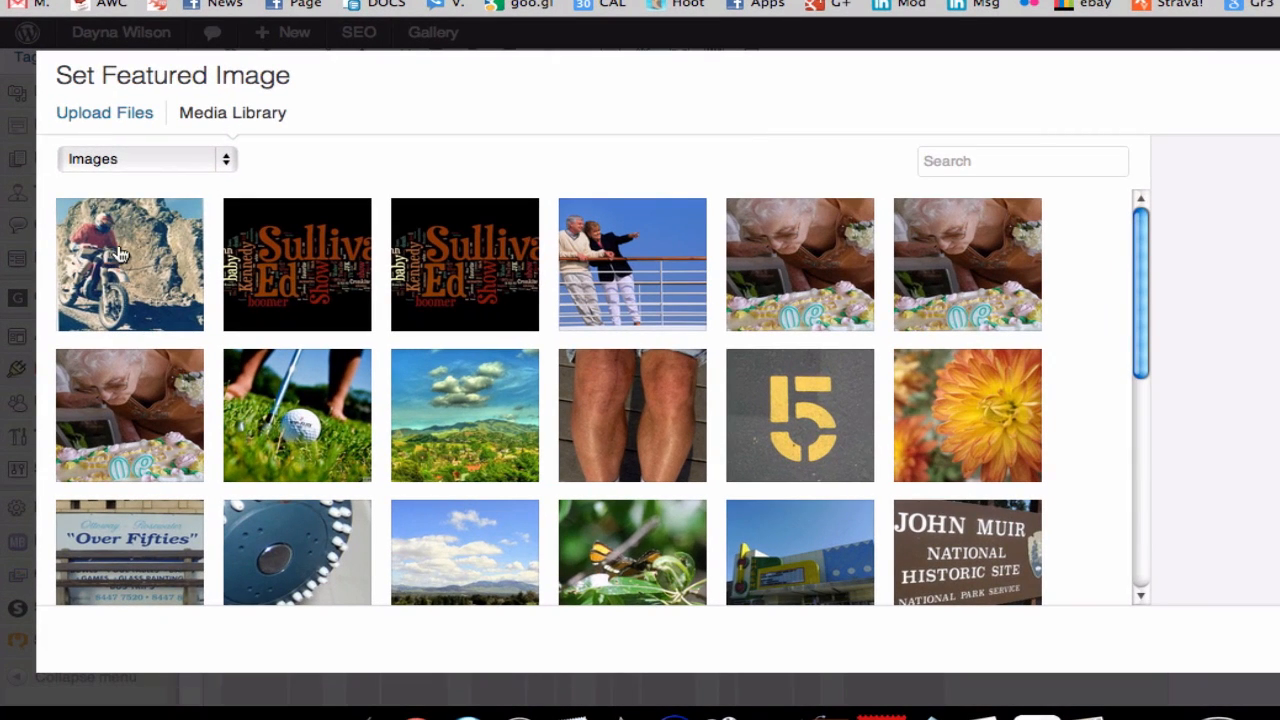
click(118, 254)
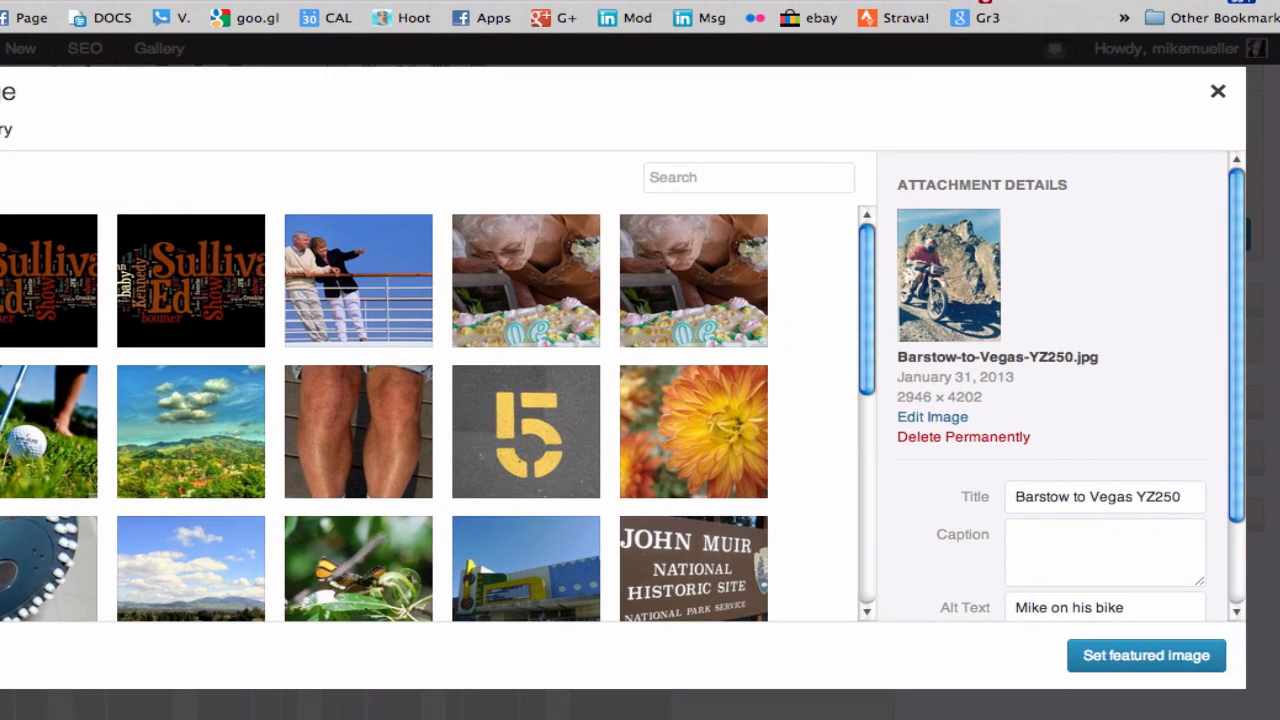
click(1150, 660)
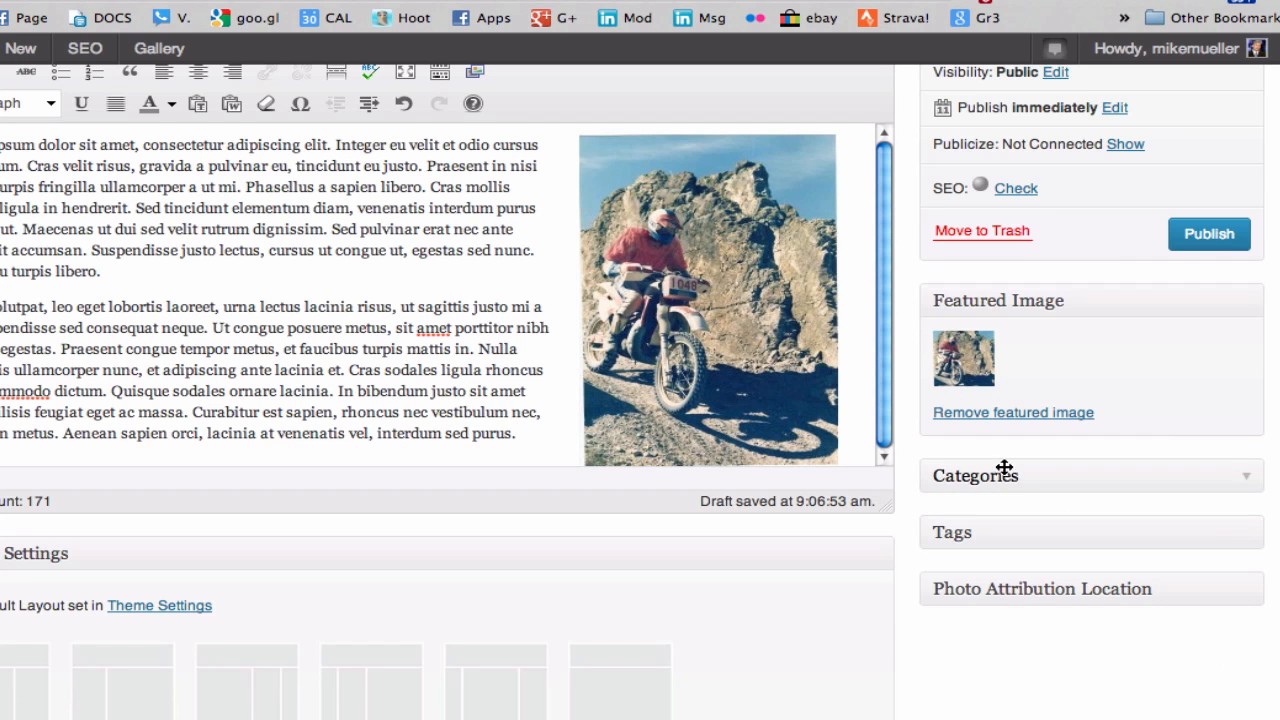